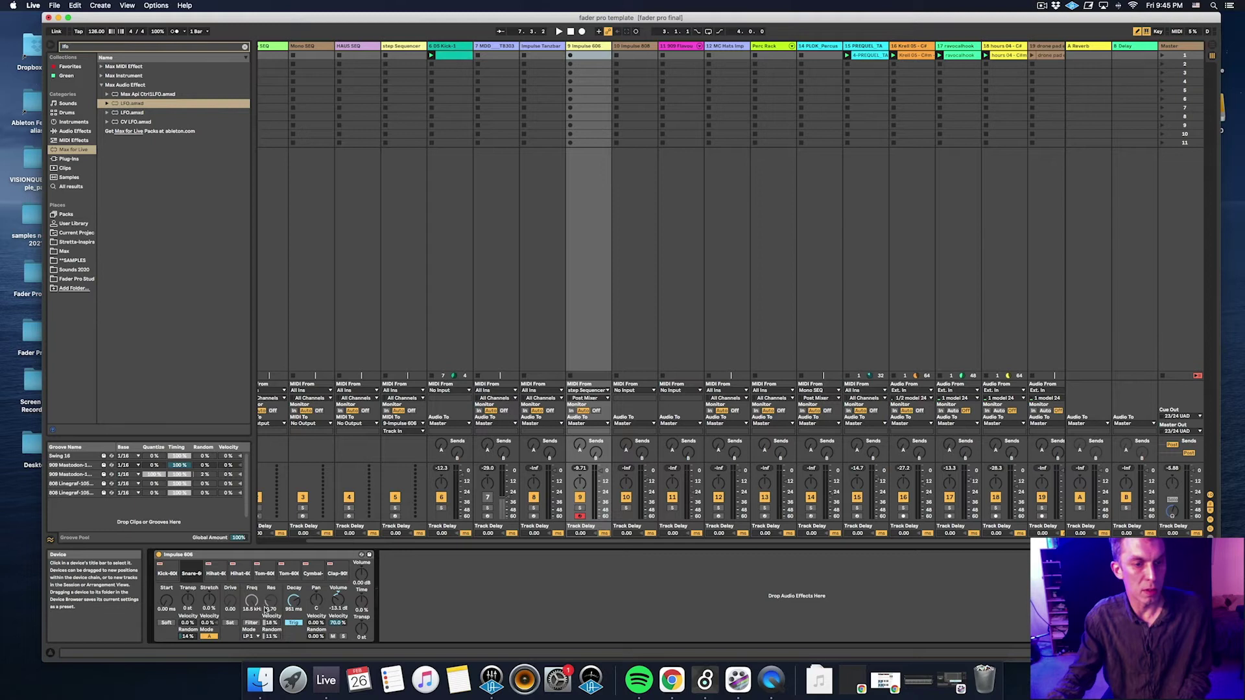
Drag the Impulse snare sample's Random amount up from 14% to 24%.
{"action": "left_click_drag", "start_coordinate": [184, 636], "coordinate": [182, 632]}
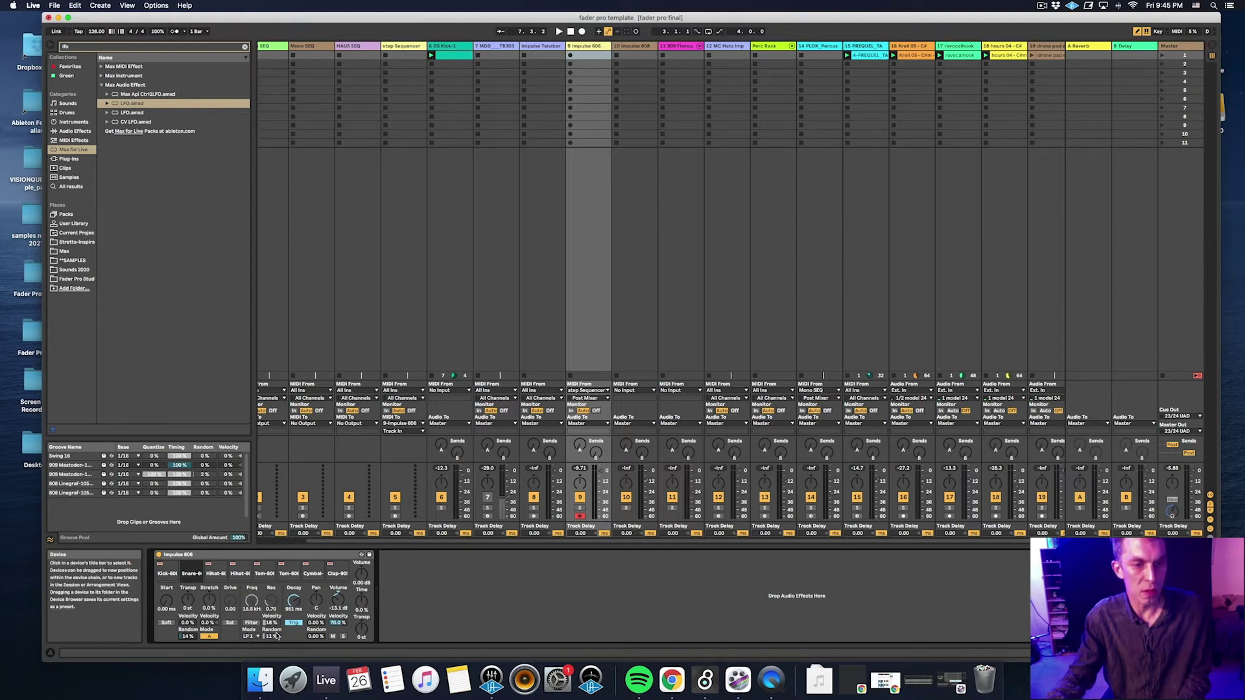